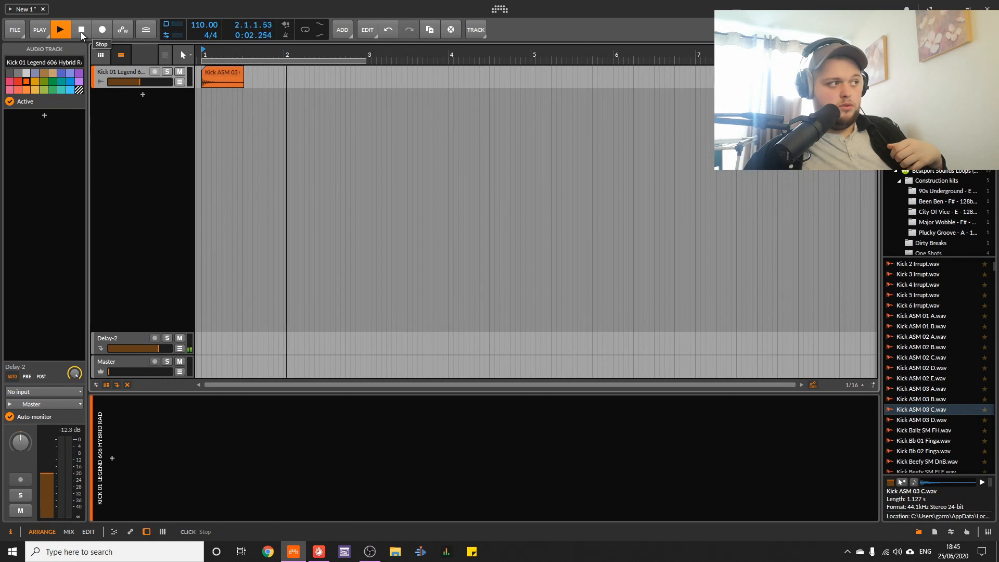
Stop playback, mute the Delay-2 effect track and audition the kick without the delay.
left_click(81, 33)
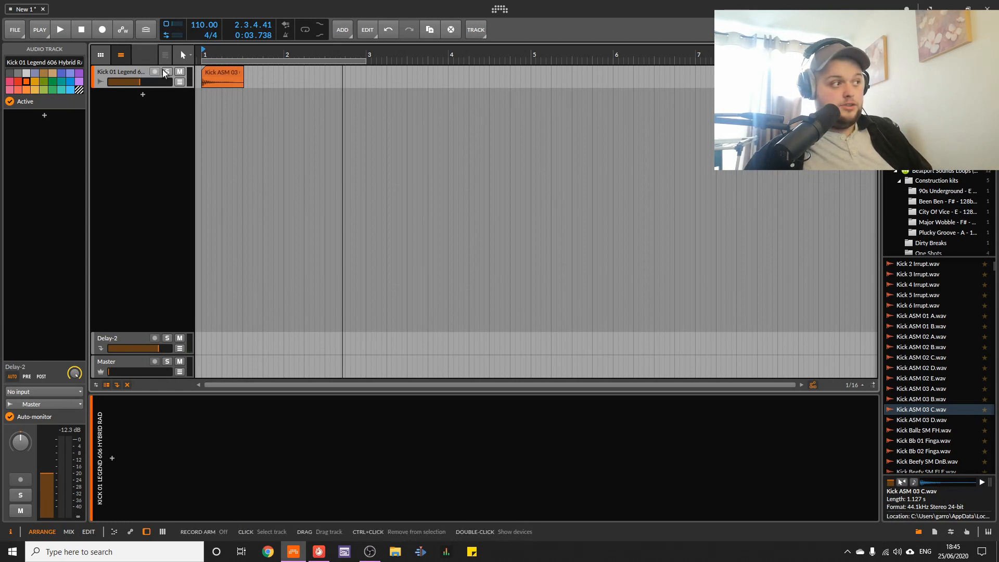
left_click(180, 338)
key("space")
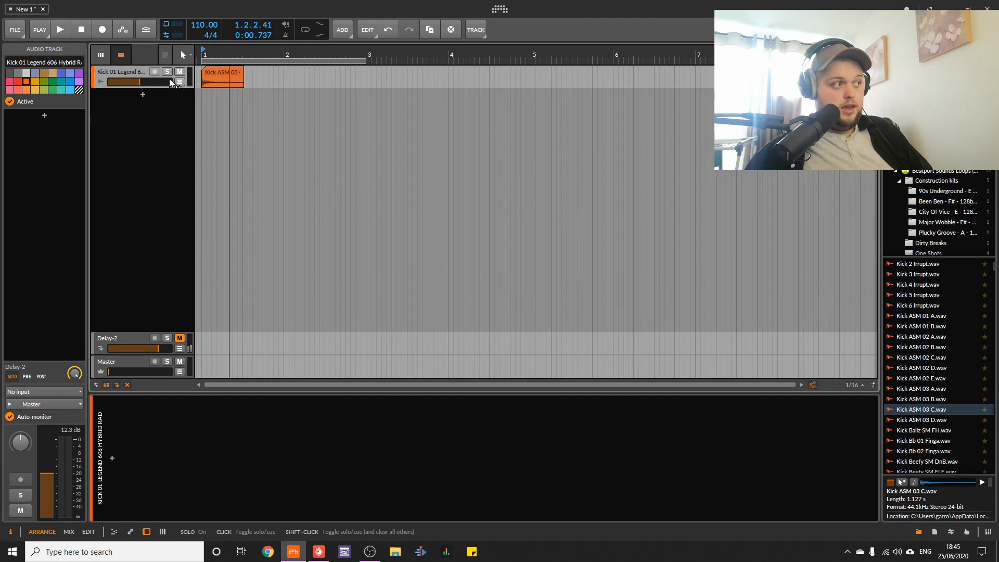
Solo the Delay-2 track to review its delay and expanded Reverb, collapse the nested Chorus, and end the solo.
left_click(166, 339)
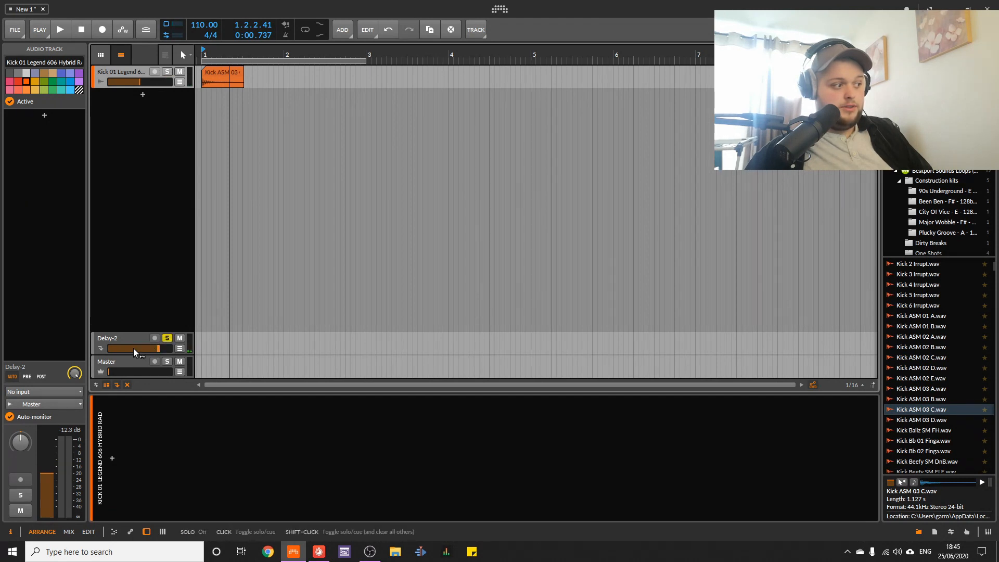
left_click(129, 341)
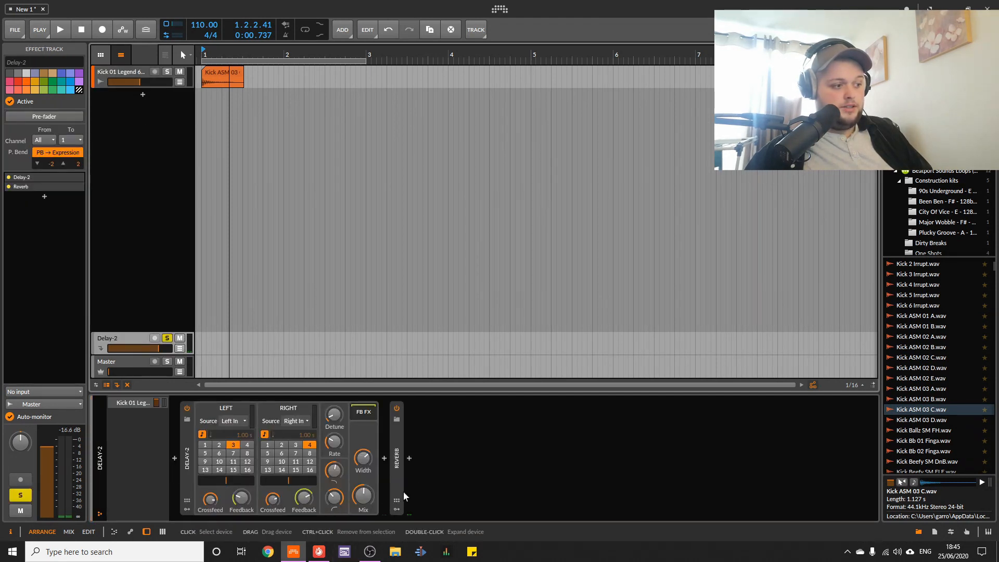
double_click(395, 471)
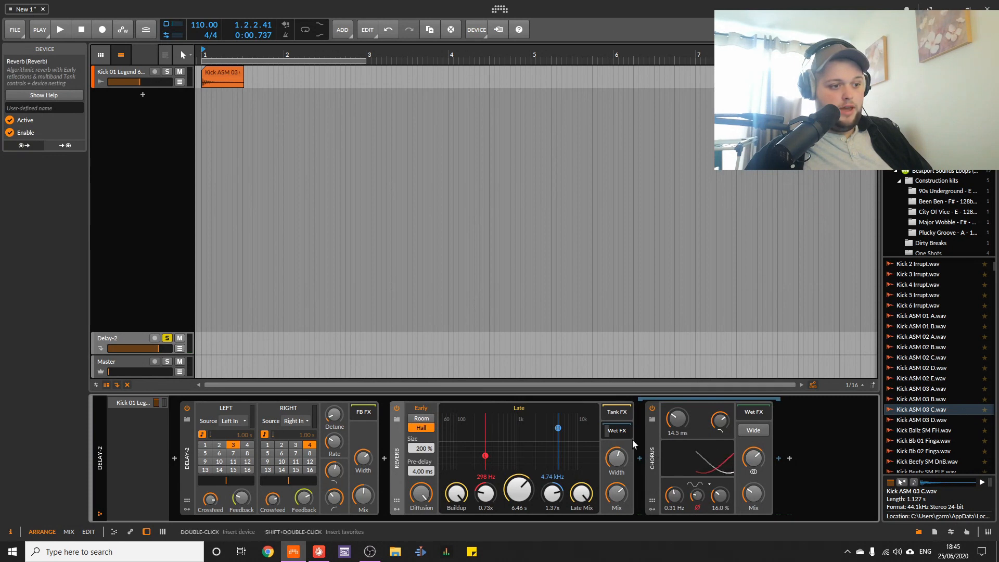
double_click(649, 458)
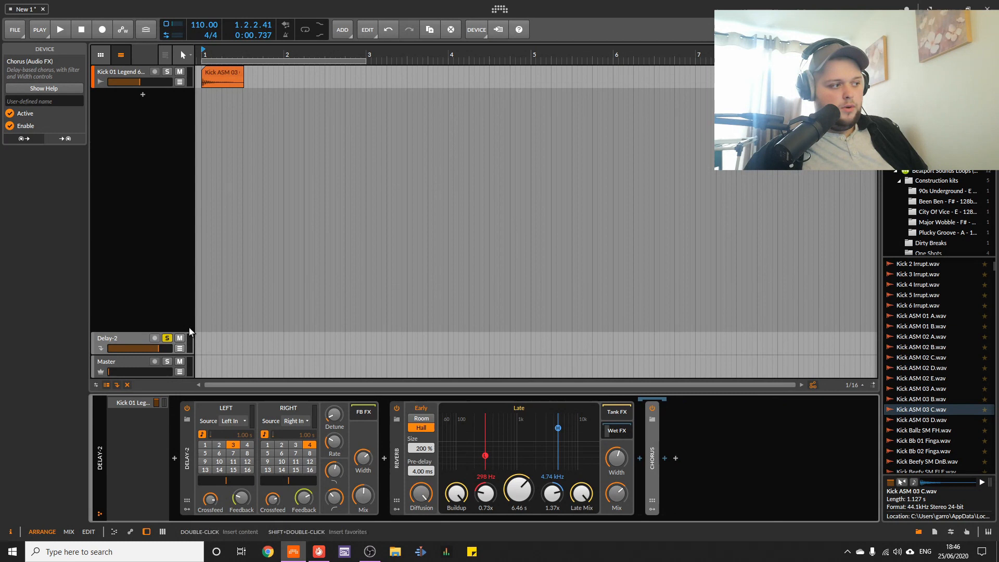
left_click(167, 338)
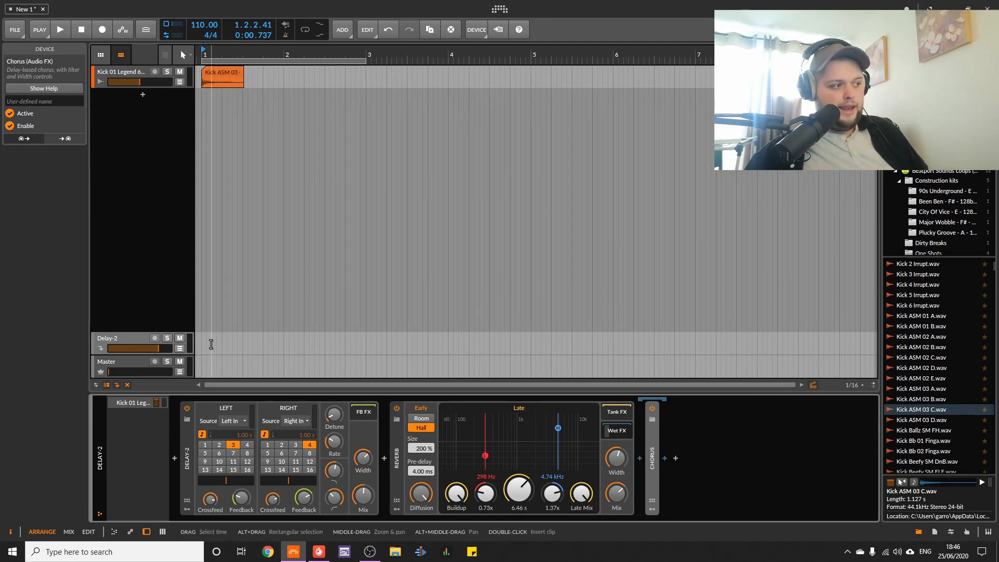
Insert a clip at bar 1 on the Delay-2 track, extend it to 8 bars and bounce it.
double_click(204, 339)
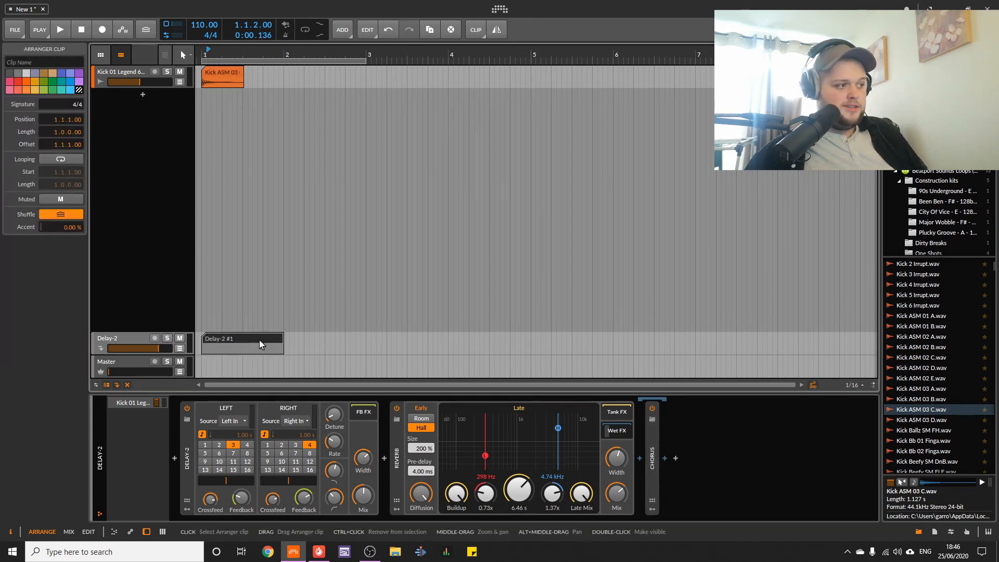
left_click_drag(277, 339, 870, 342)
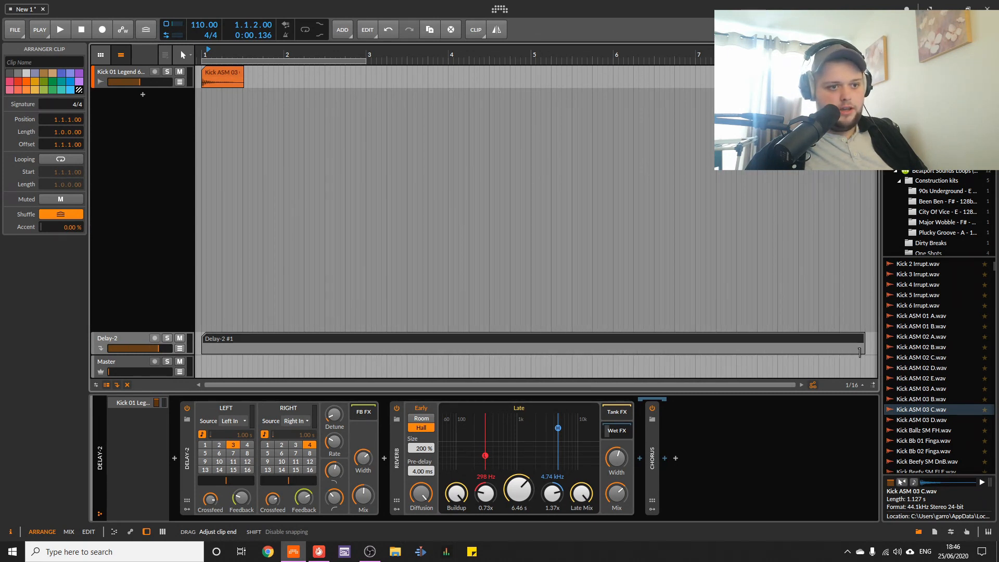
right_click(236, 334)
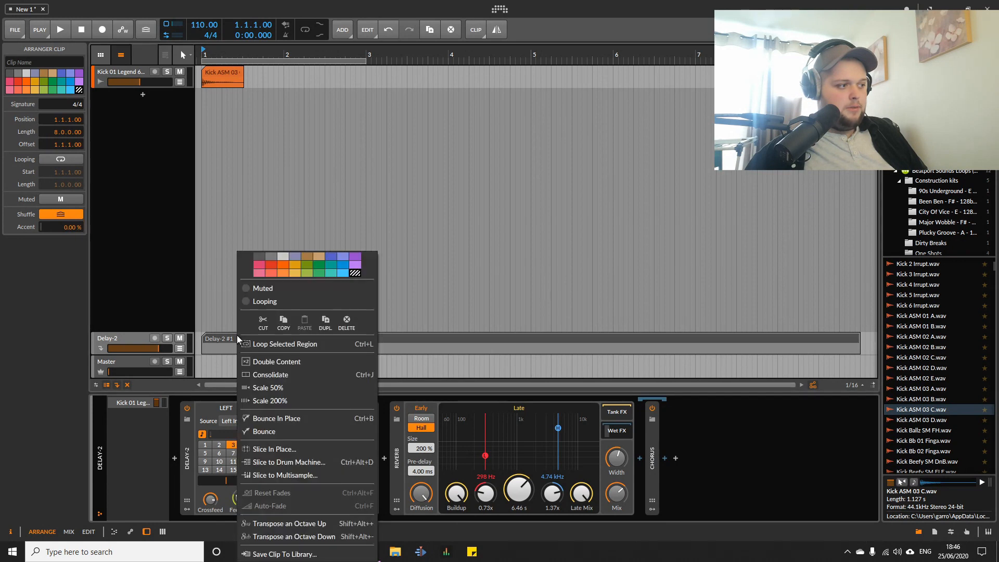
left_click(301, 432)
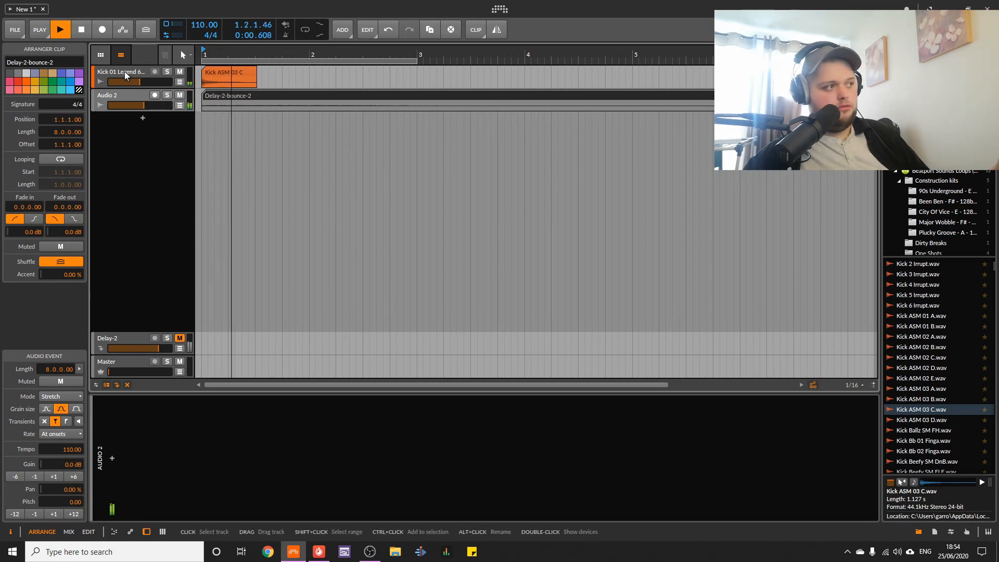
Open the bounced clip on Audio 2 for editing and shorten it to 2 bars.
key("space")
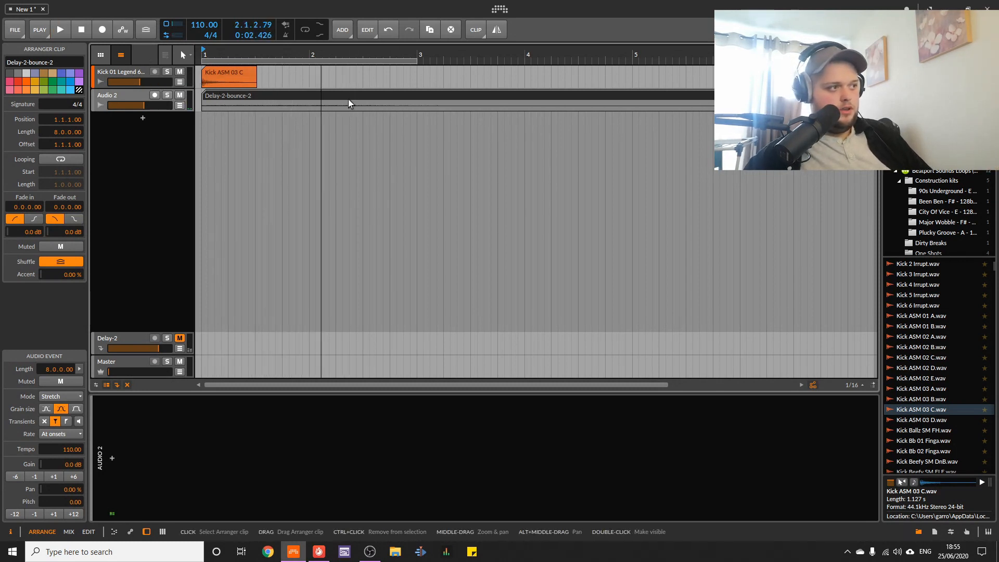
double_click(348, 92)
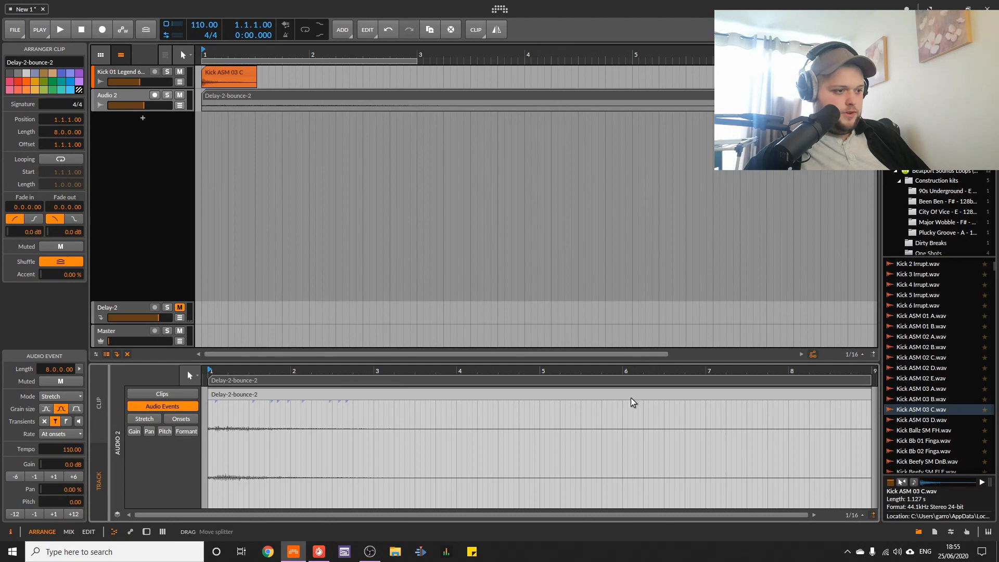
scroll(725, 380, "down", 3)
left_click_drag(749, 380, 714, 369)
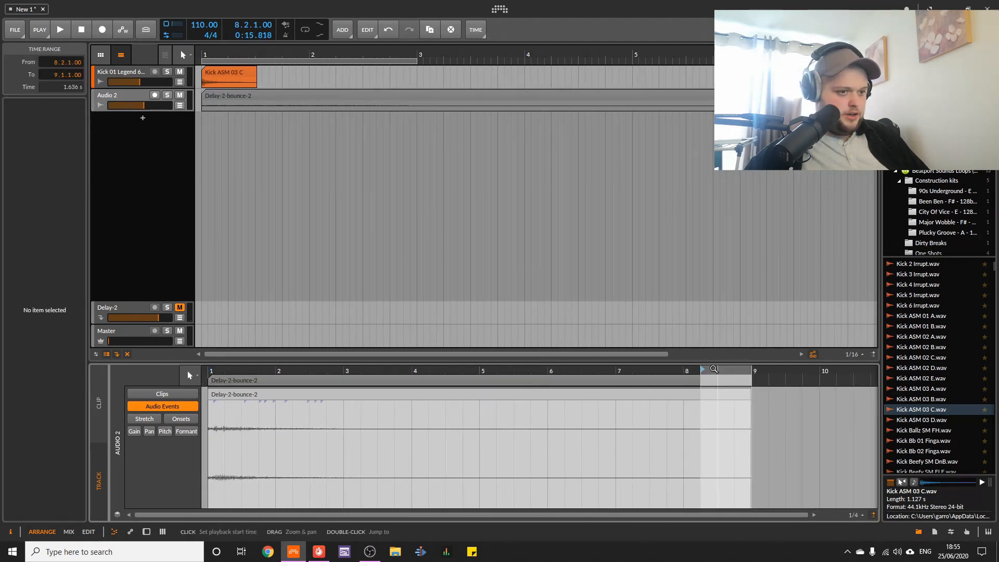
left_click(714, 369)
left_click(721, 394)
left_click(722, 383)
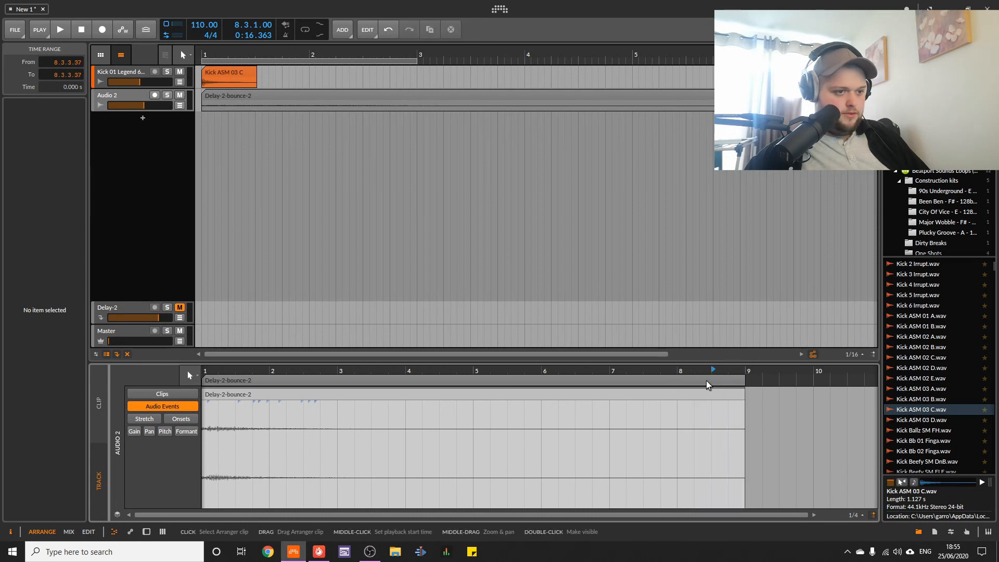
left_click_drag(738, 381, 341, 410)
Give the end of the Audio 2 clip a 0.0.1.00 fade-out and bounce the clip in place.
left_click_drag(401, 102, 402, 95)
right_click(402, 94)
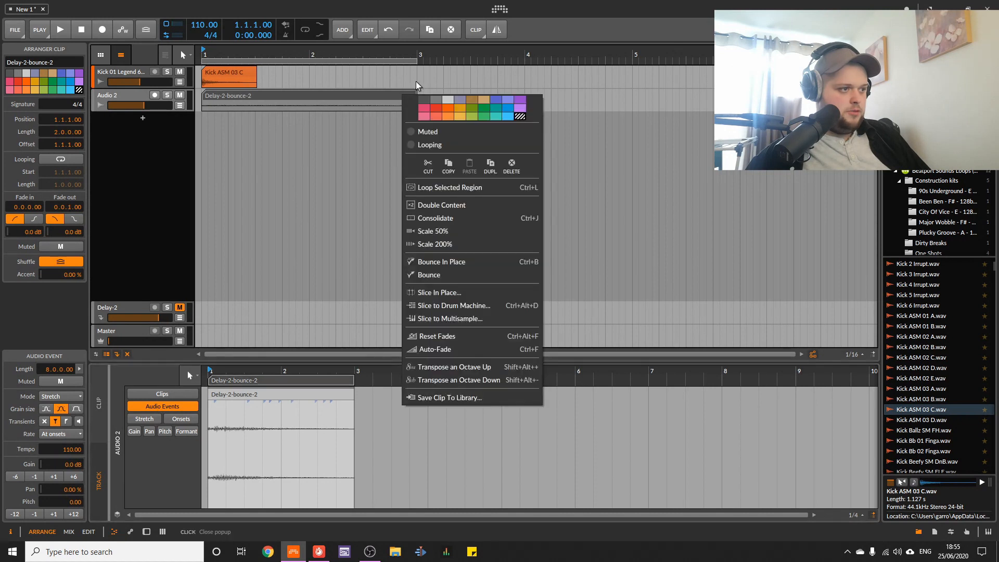
left_click(480, 262)
key("space")
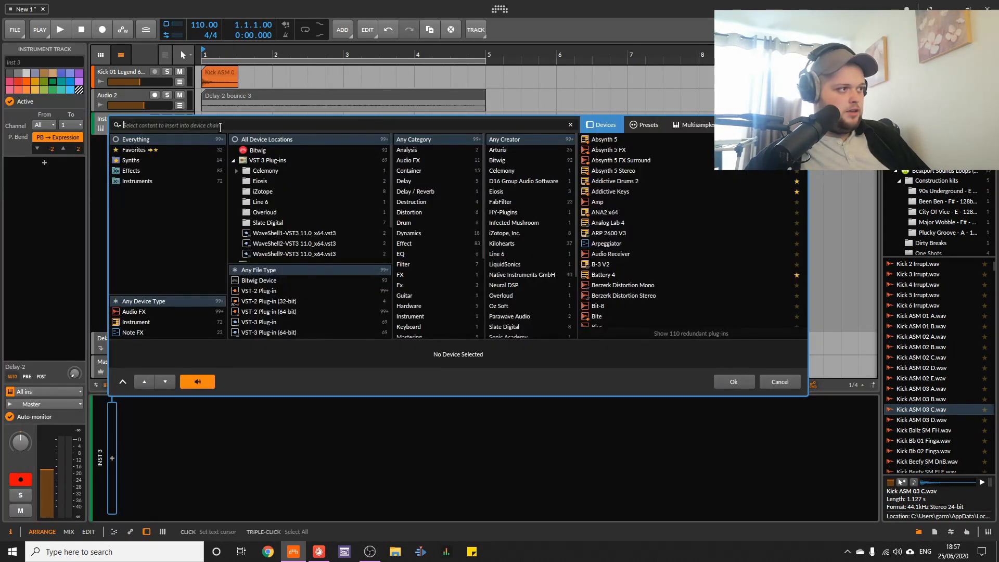
Insert a Sampler on the new instrument track and load the bounced Audio 2 clip into it.
type("SAM")
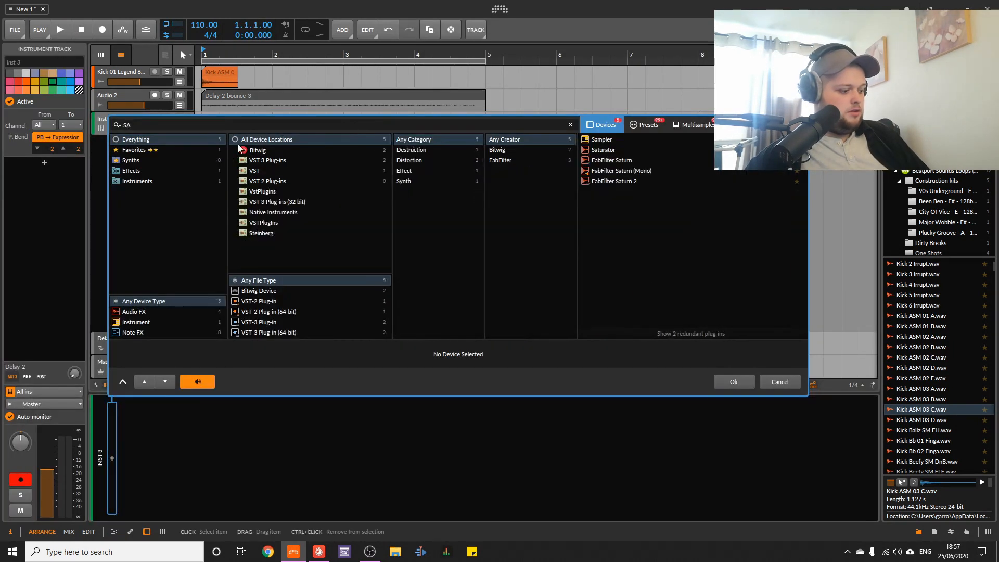
left_click(606, 137)
left_click(733, 381)
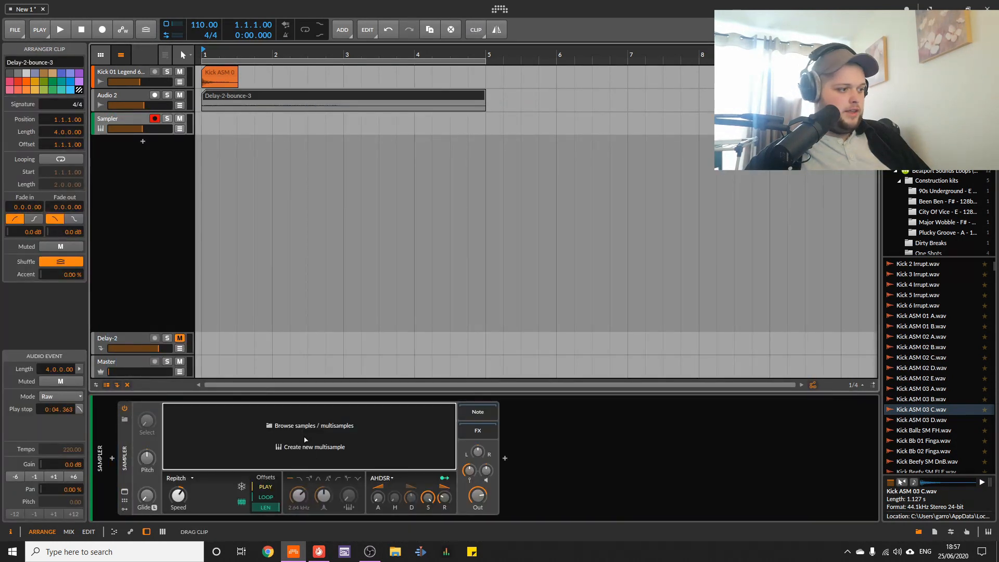
left_click_drag(304, 440, 304, 437)
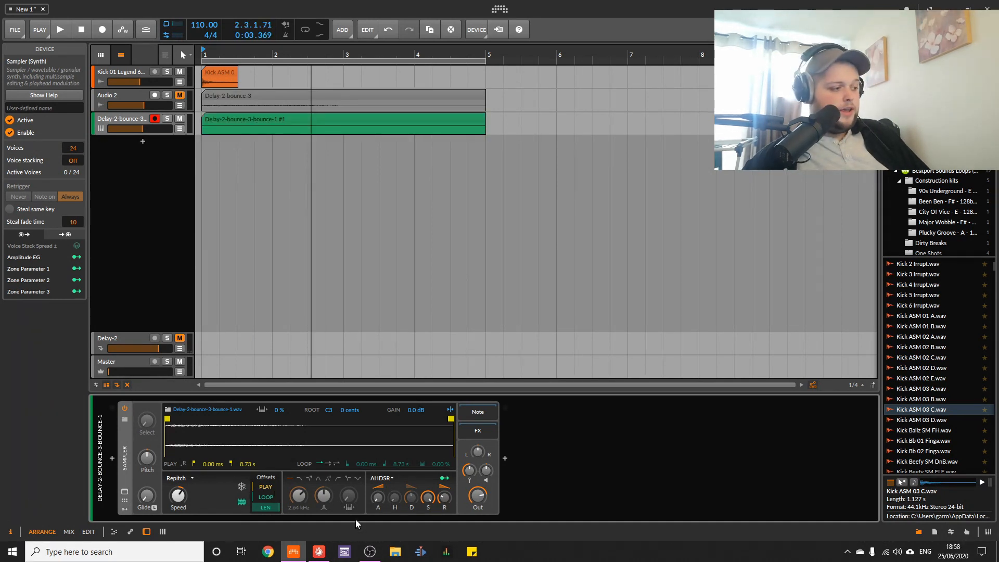
Switch the Sampler's playback mode to Textures and audition the sound.
left_click(175, 481)
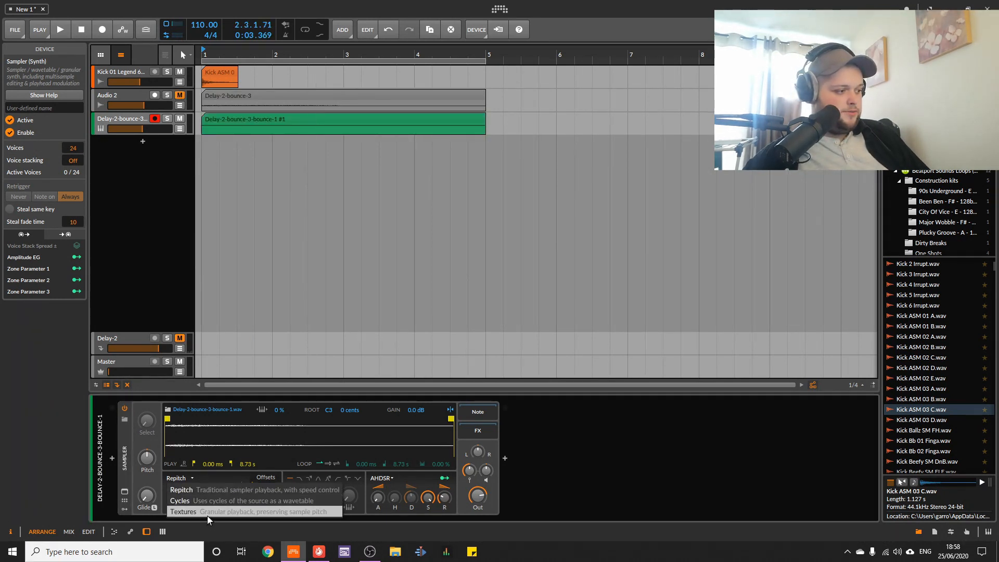
left_click(207, 517)
left_click_drag(209, 509, 224, 463)
key("space")
key("space")
key("space")
Raise the Sampler's grain size to about 170 ms and audition the sampler track soloed.
left_click_drag(201, 495, 201, 481)
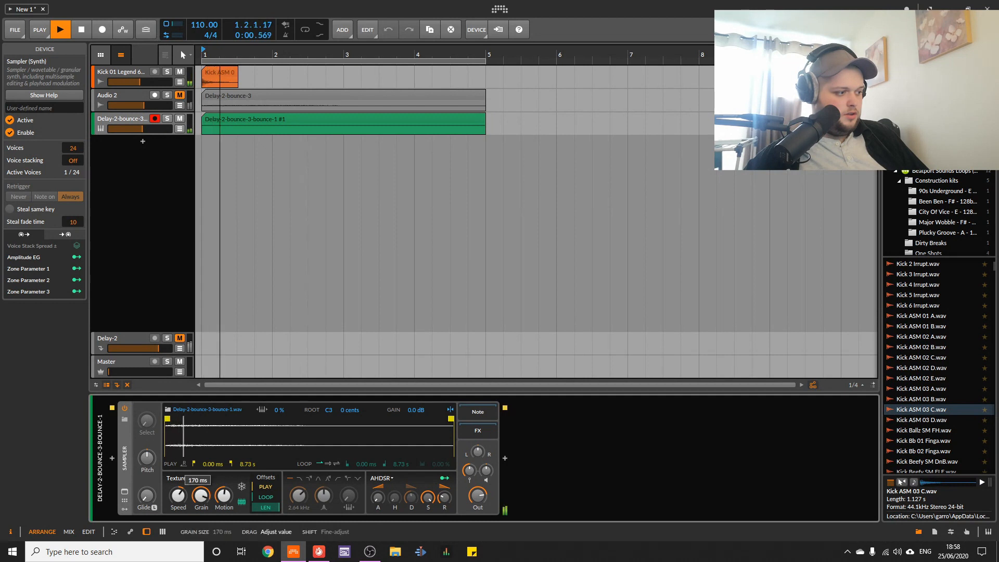
key("space")
left_click(167, 119)
key("space")
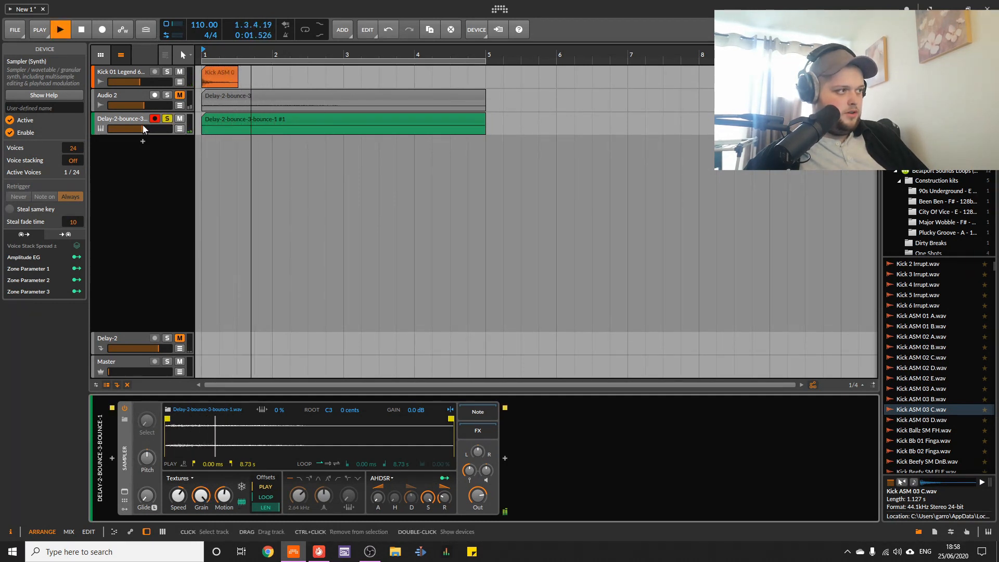
Raise the Sampler's playhead motion to 230 % and audition the soloed texture.
left_click_drag(224, 496, 201, 505)
key("space")
key("space")
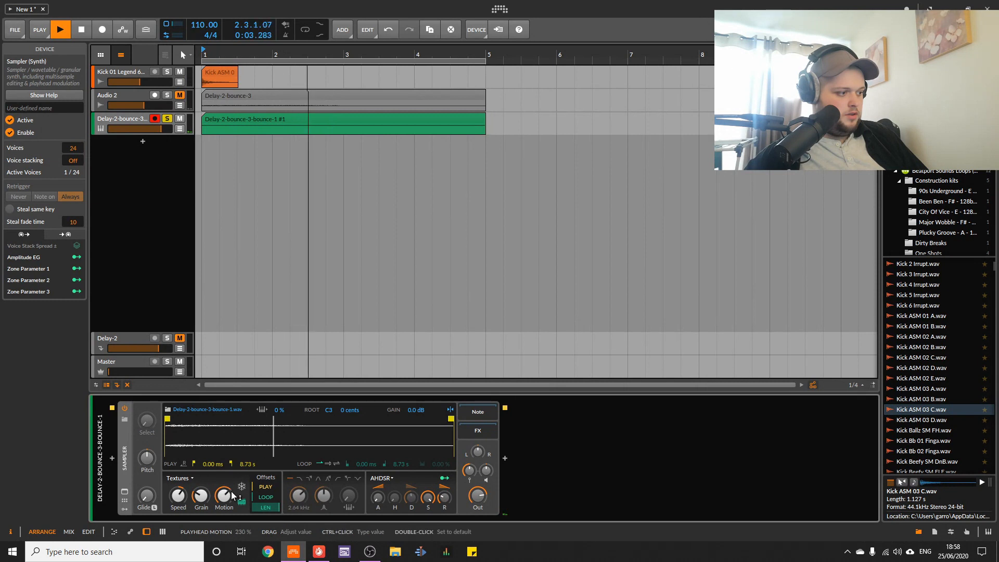
key("space")
key("space")
Increase the Sampler's Motion further and compare the texture soloed and together with the kick.
left_click_drag(227, 501, 202, 480)
key("space")
key("space")
key("space")
key("space")
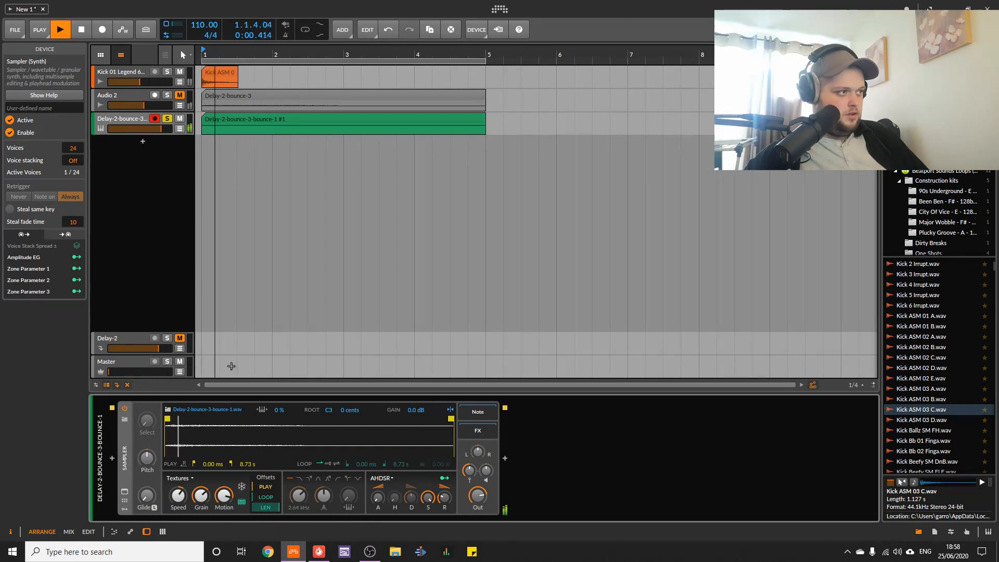
key("space")
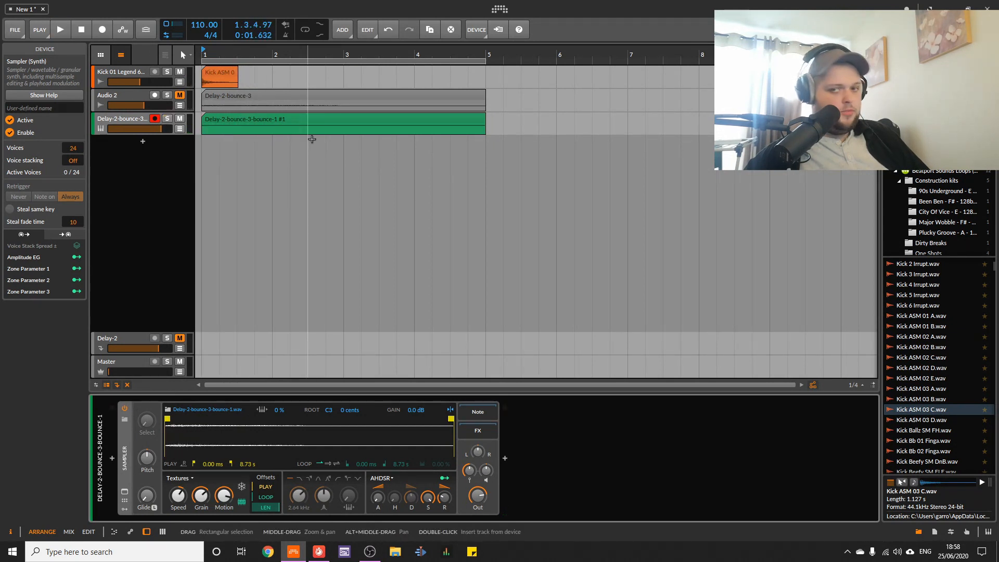
key("space")
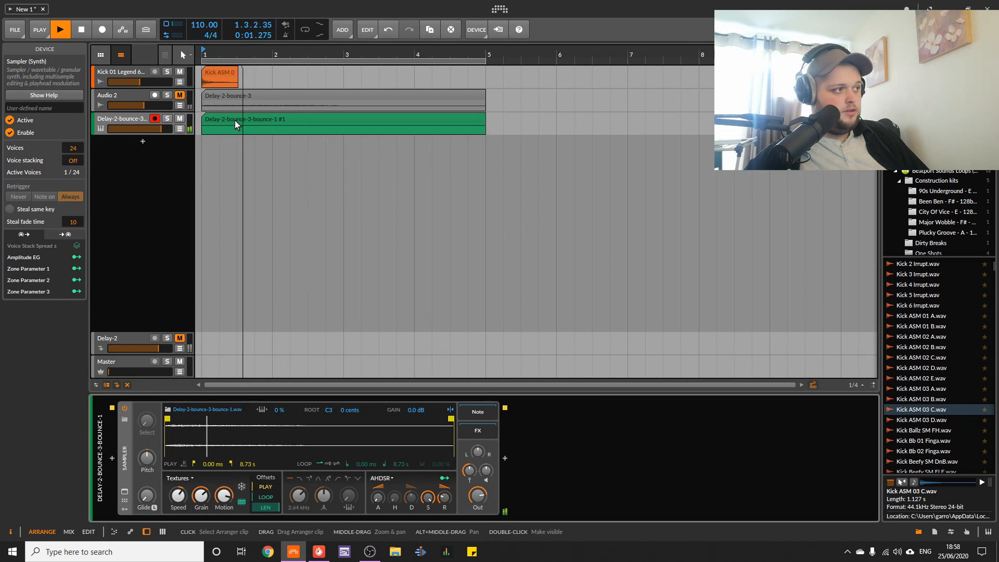
left_click(167, 119)
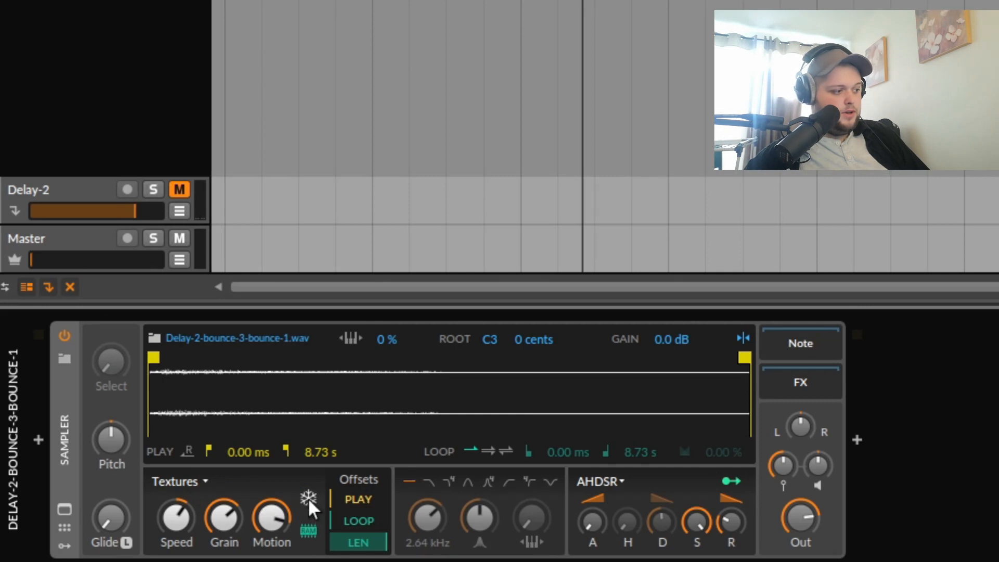
Freeze the Sampler's playback, ramp its Playhead automation to 13.0 % at 5.1.1.00 and audition it.
left_click(305, 501)
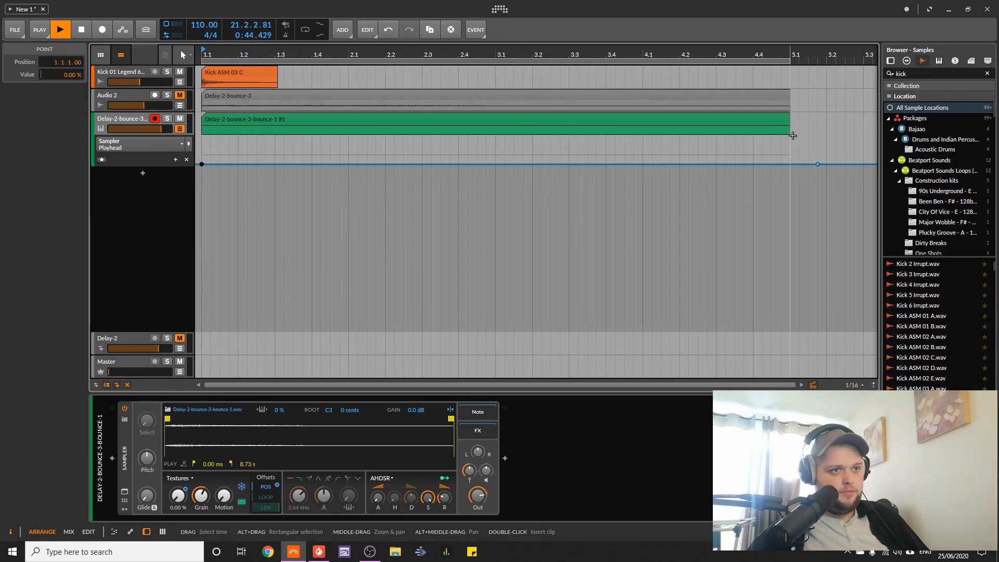
left_click(790, 161)
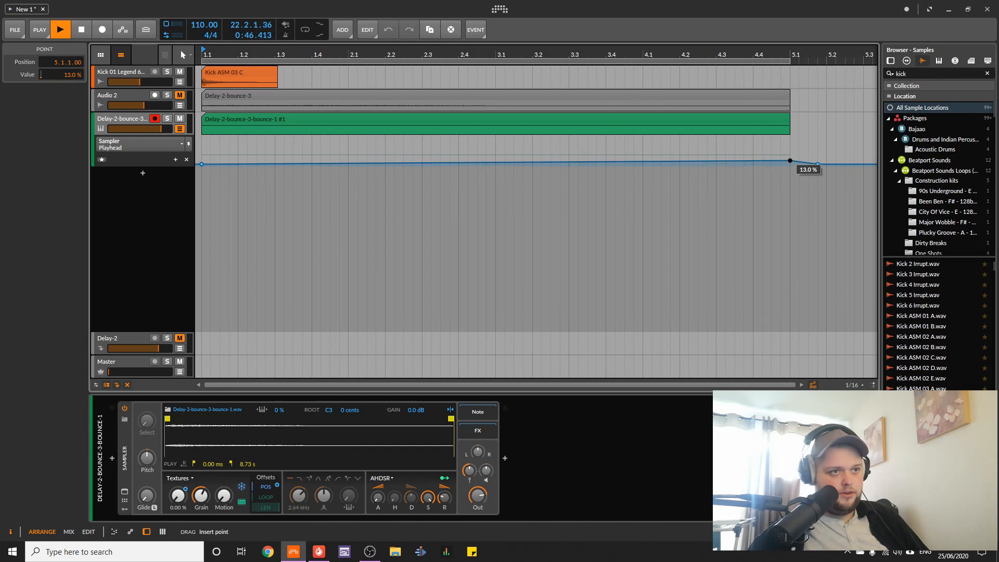
key("space")
key("space")
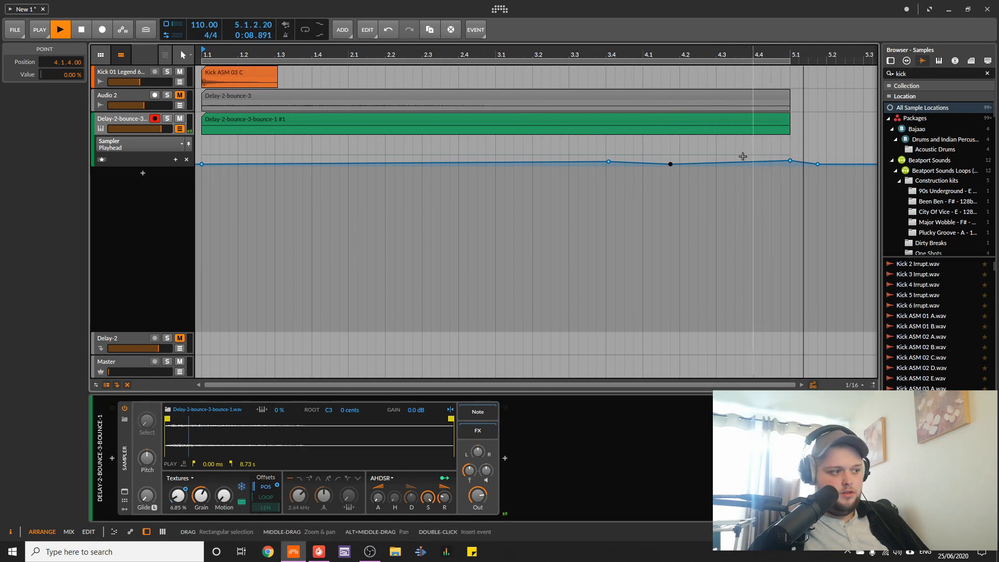
key("space")
Automate the Sampler's grain size from about 7.61 ms at the start down to 1.94 ms at 4.4.4.00 and audition it.
left_click(202, 501)
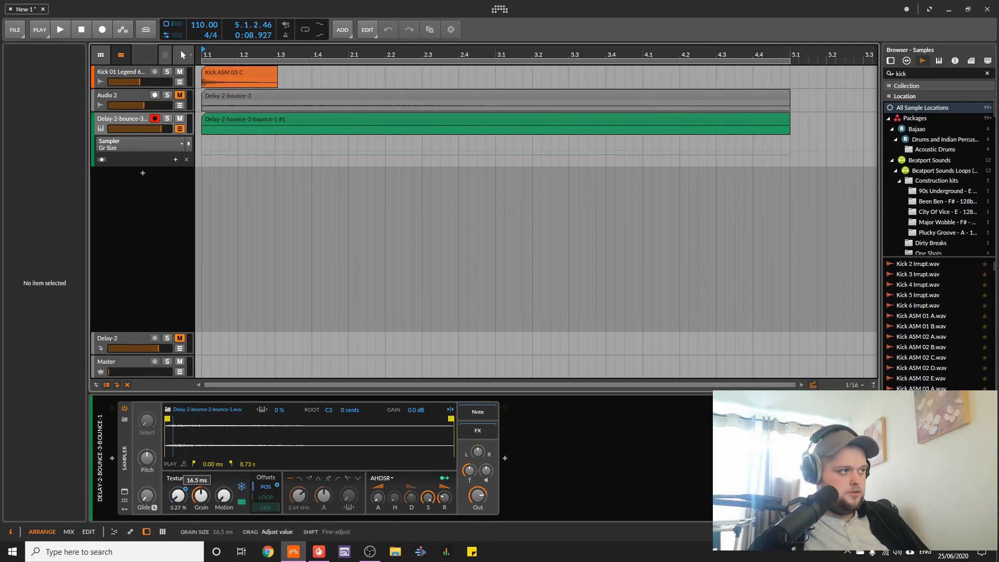
left_click(210, 155)
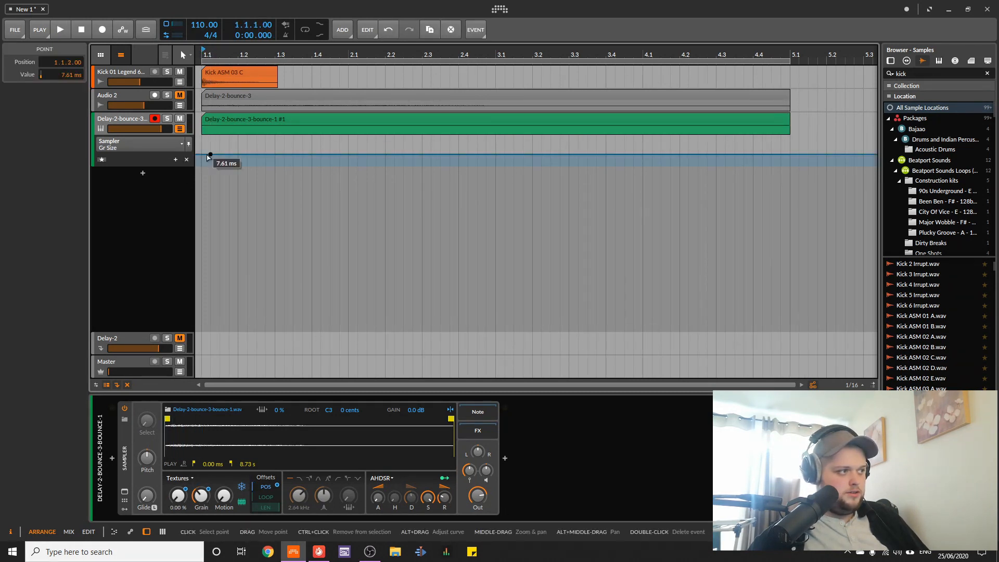
left_click_drag(210, 156, 781, 161)
key("space")
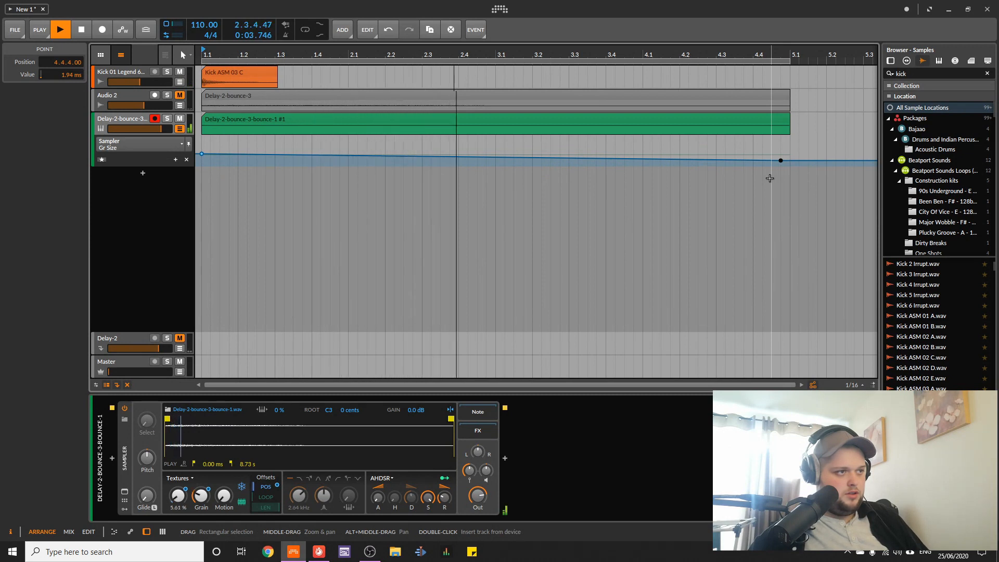
Bring up the Sampler's Motion automation lane, lower the Motion amount and audition the texture.
left_click(224, 496)
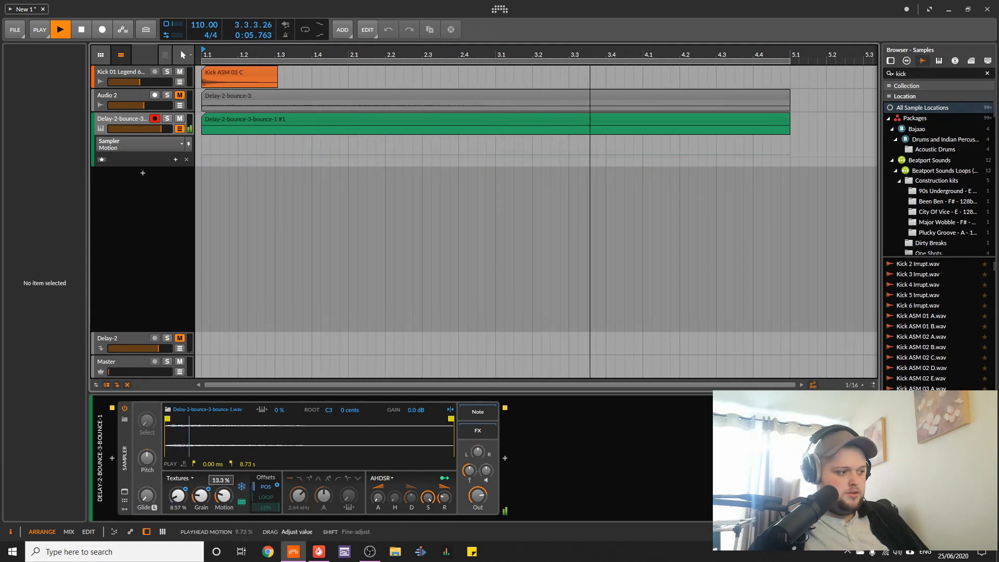
left_click_drag(224, 496, 223, 541)
key("space")
key("space")
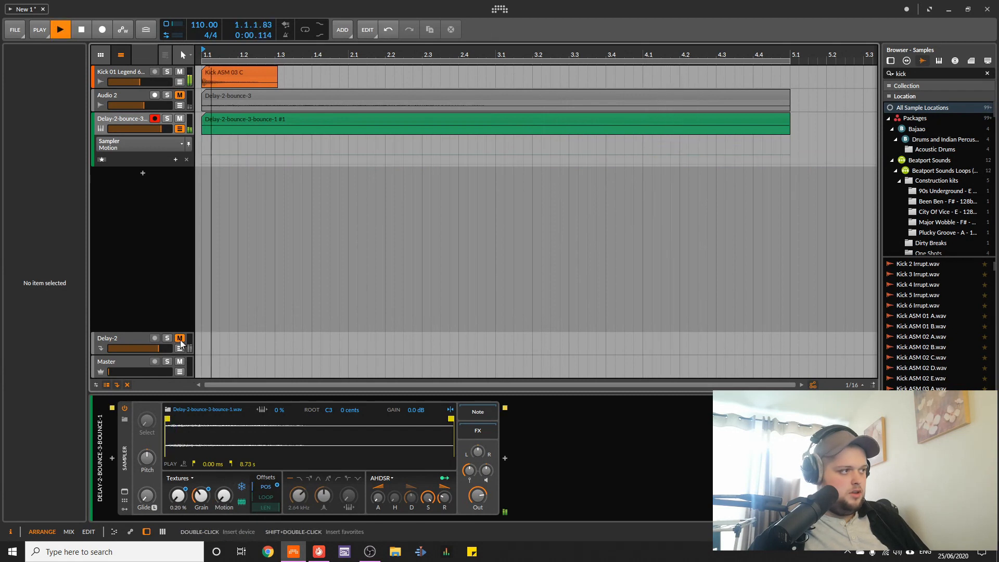
key("space")
Automate the Sampler's Motion from 0.00 % at 1.1.1.00 up to a peak at beat 1.4, falling to a dip at beat 3.3.
left_click(123, 142)
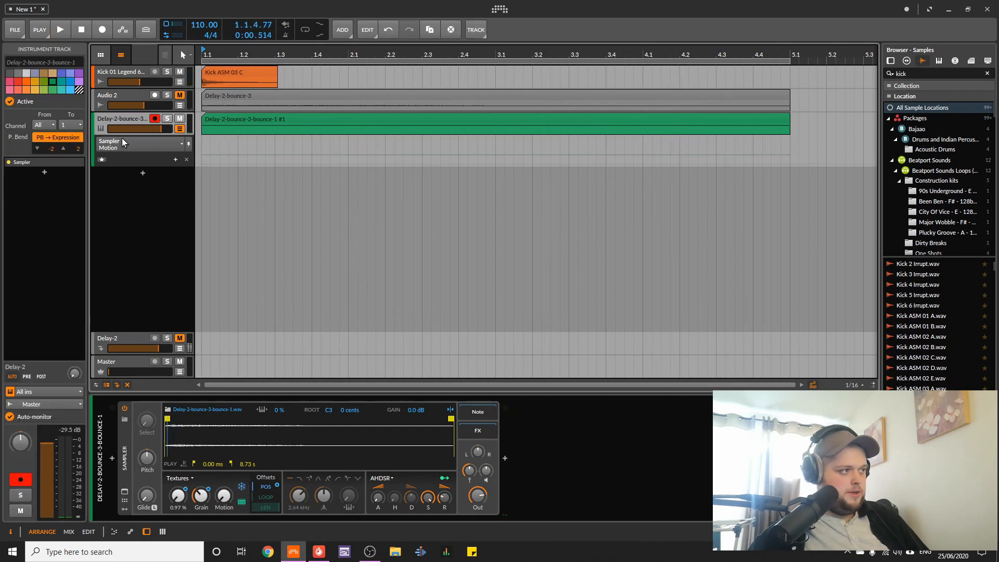
double_click(218, 152)
left_click_drag(217, 152, 202, 165)
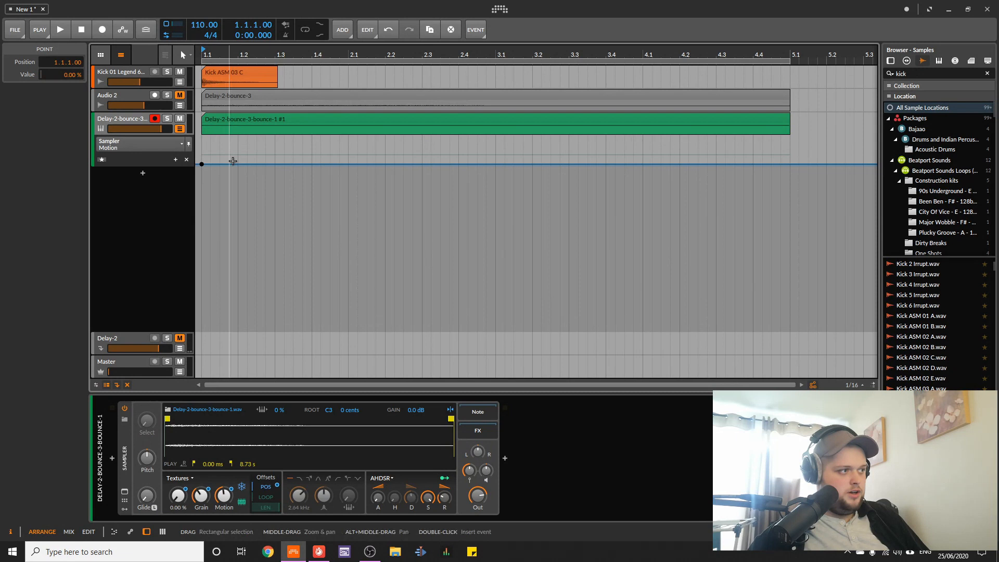
double_click(312, 145)
double_click(450, 152)
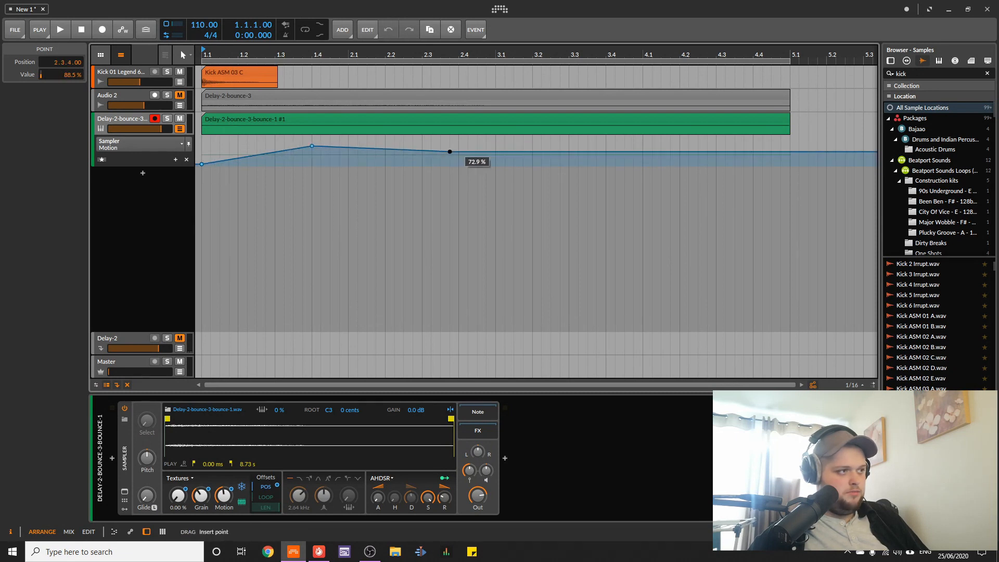
left_click_drag(450, 151, 568, 155)
Extend the Motion automation with alternating peaks and dips from 241 % at 3.4.3.00 to 324 % at 4.4.4.00 and audition it.
double_click(625, 146)
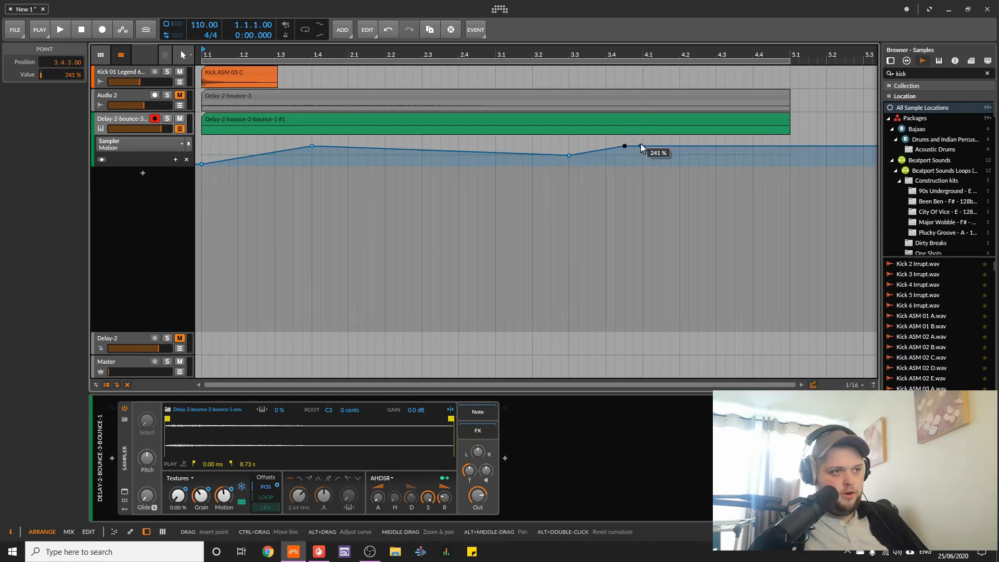
left_click_drag(641, 145, 661, 161)
left_click(689, 143)
key("space")
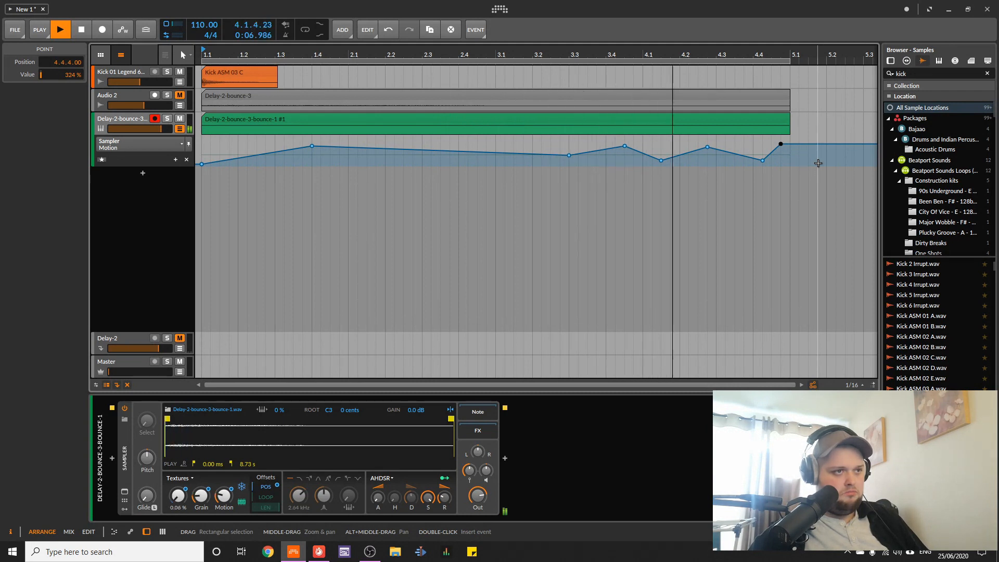
key("space")
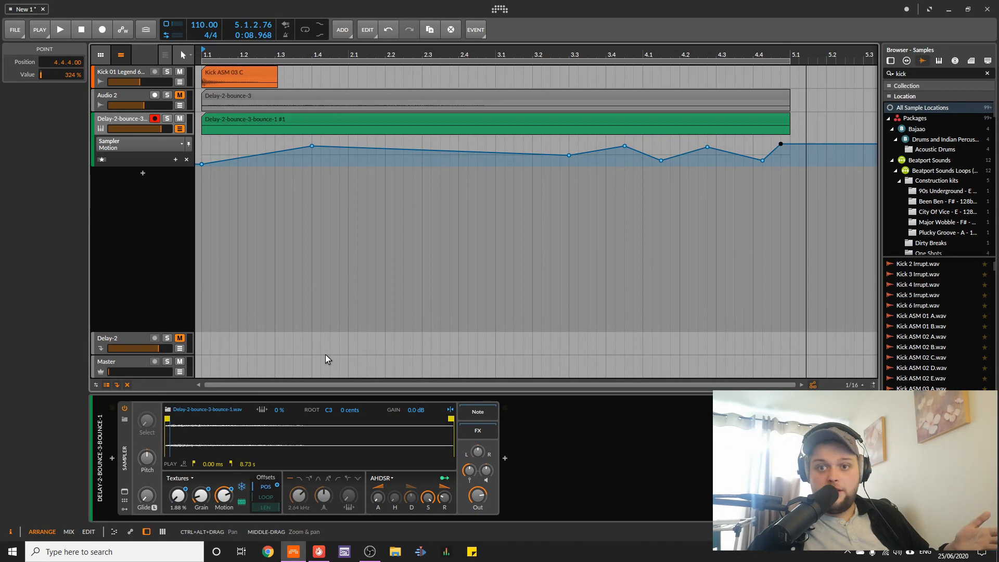
Automate the Sampler's Pitch from -0.60 st at 1.1.1.00 up to +36.00 st at 5.1.1.00 and audition it.
left_click(152, 462)
left_click(215, 158)
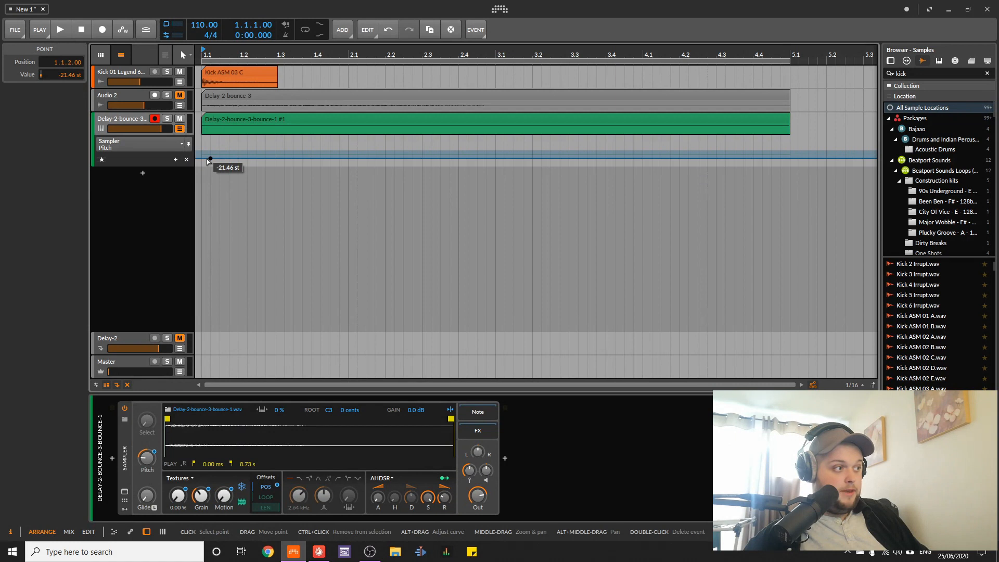
double_click(211, 158)
left_click_drag(205, 152, 202, 150)
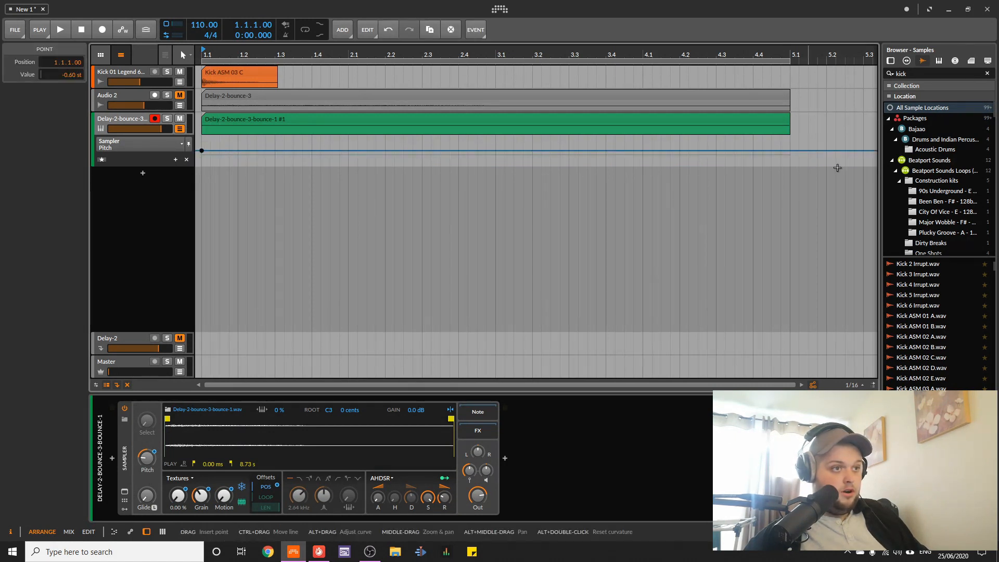
left_click(790, 150)
left_click_drag(790, 150, 799, 137)
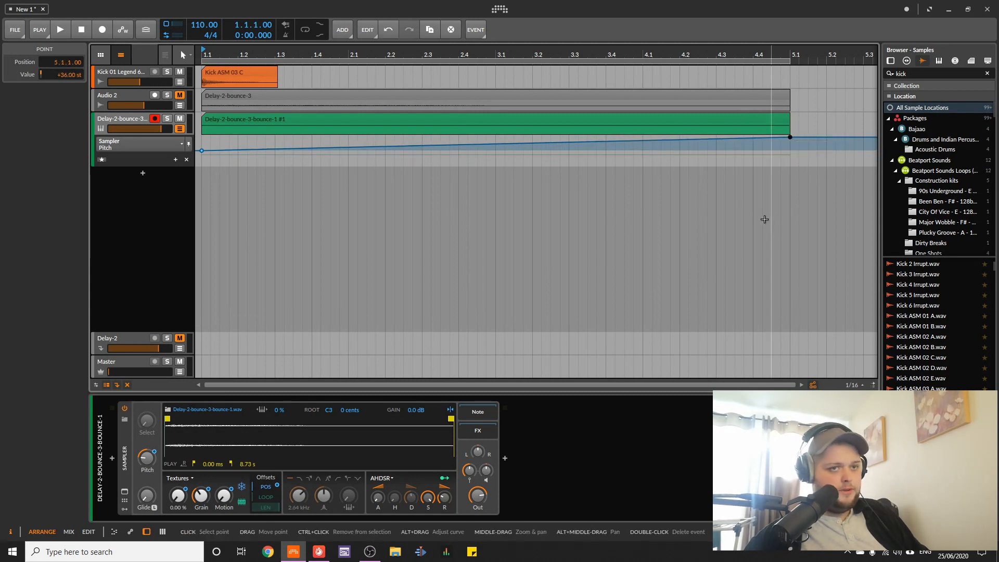
key("space")
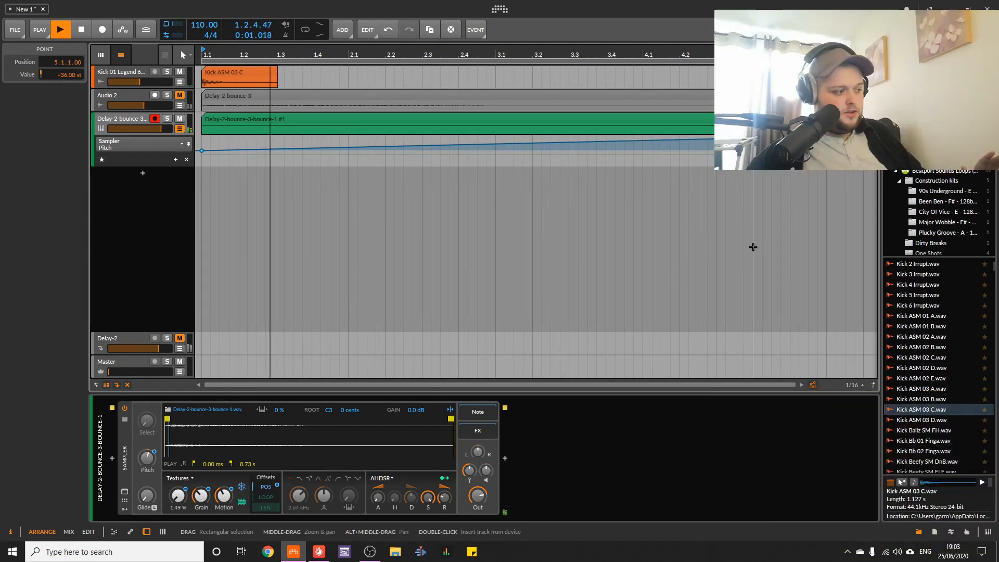